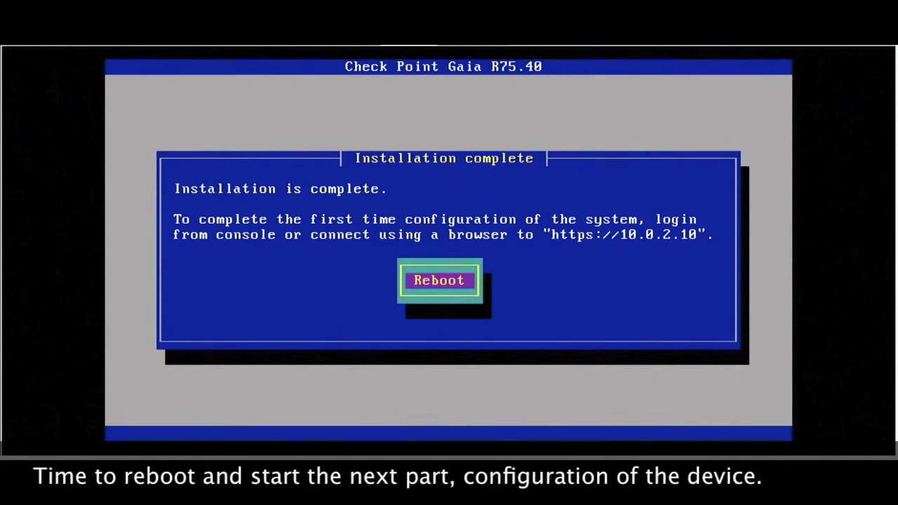
Step: Reboot the newly installed Gaia system from the installer console
key(Return)
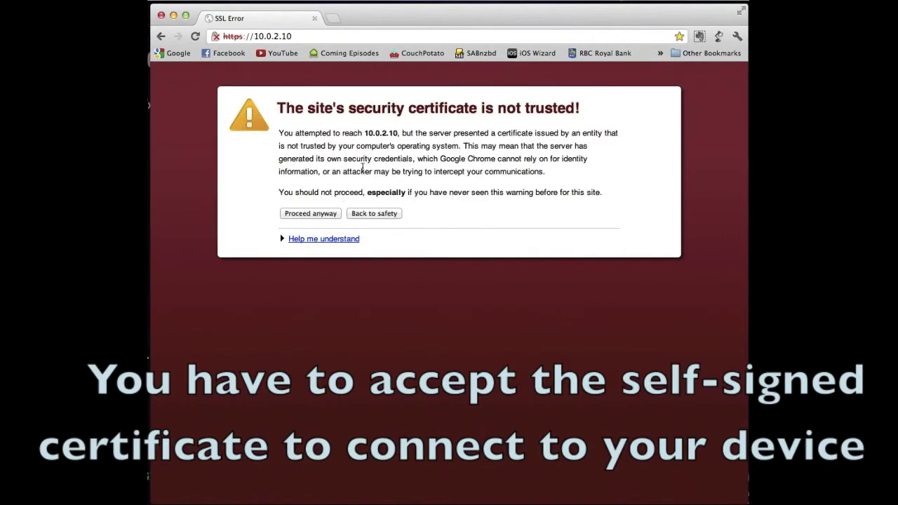
Step: Accept the self-signed certificate and log in to Gaia Portal as admin
click(310, 213)
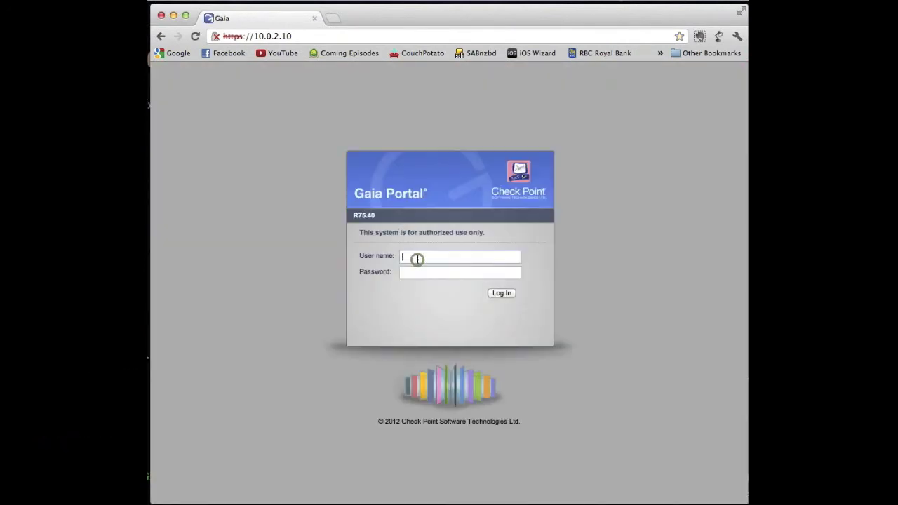
text(admin)
key(Tab)
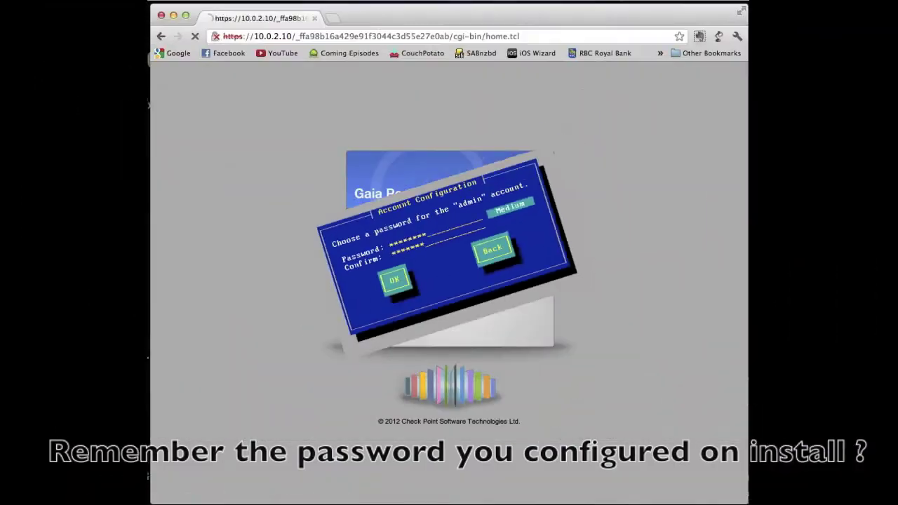
click(503, 296)
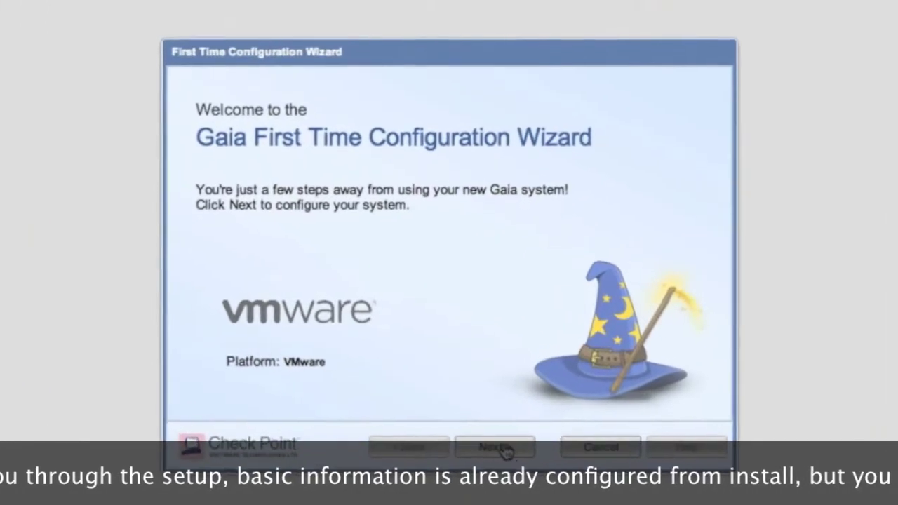
Step: Keep date and time; set host name frik, domain killhup.cx and DNS 10.0.2.254
click(487, 427)
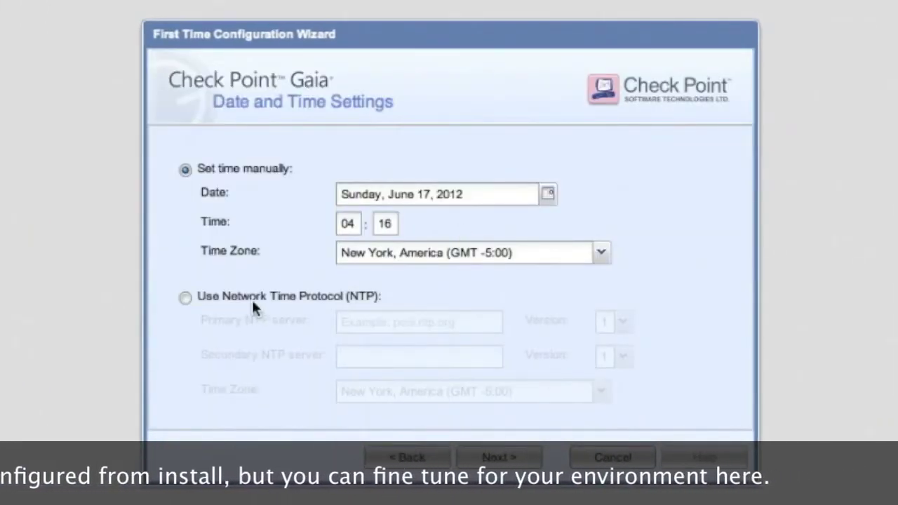
click(505, 459)
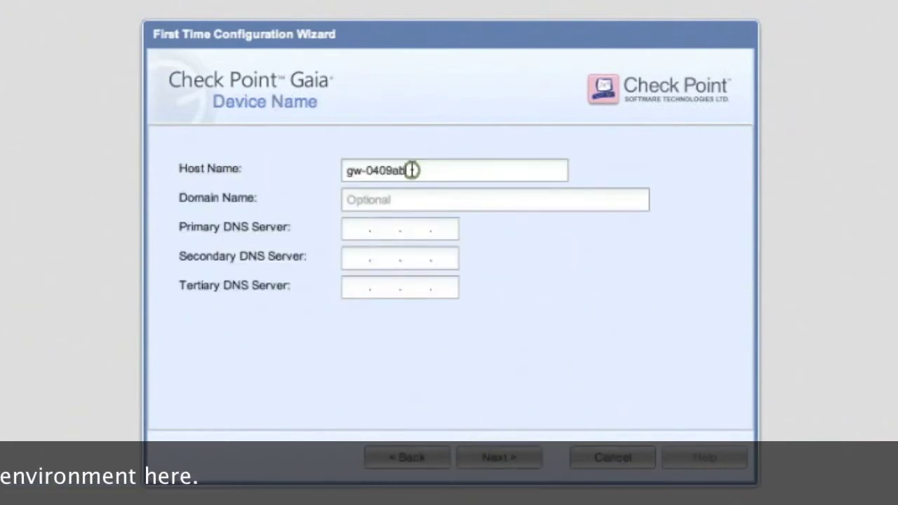
text(frik)
click(435, 202)
text(killhup)
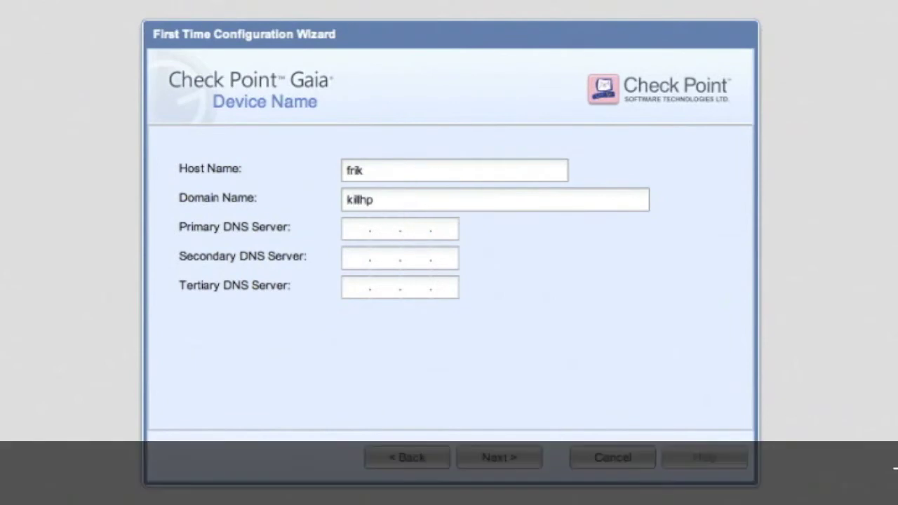
text(.cx)
click(349, 230)
text(10.0.2.254)
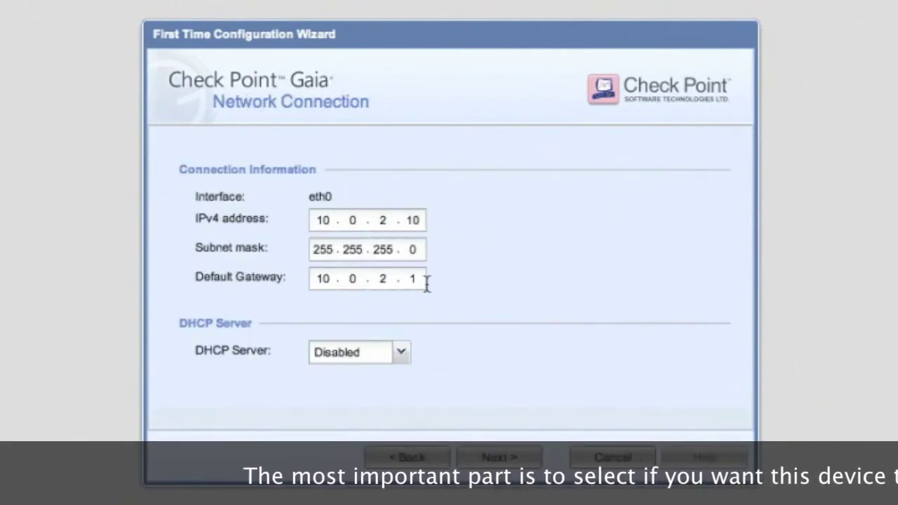
click(494, 456)
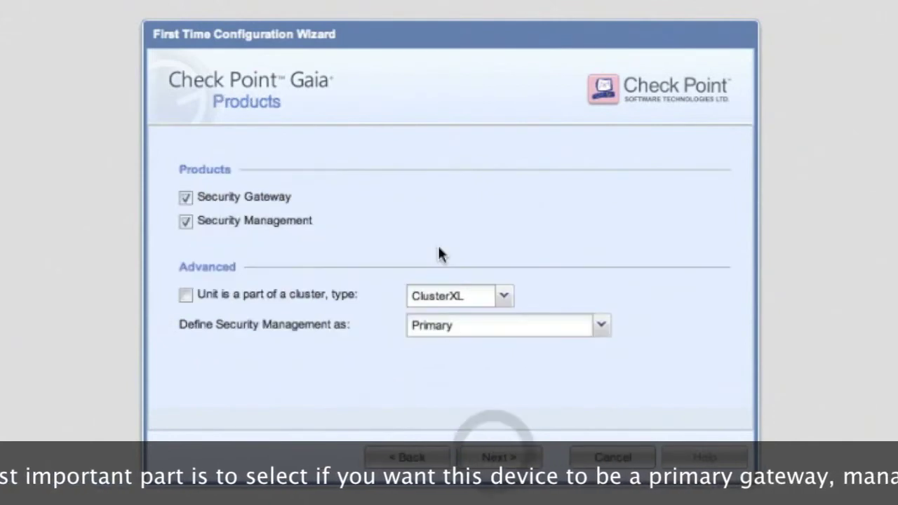
Step: Install Security Management only, without Security Gateway, keeping the Primary role
click(185, 197)
click(603, 328)
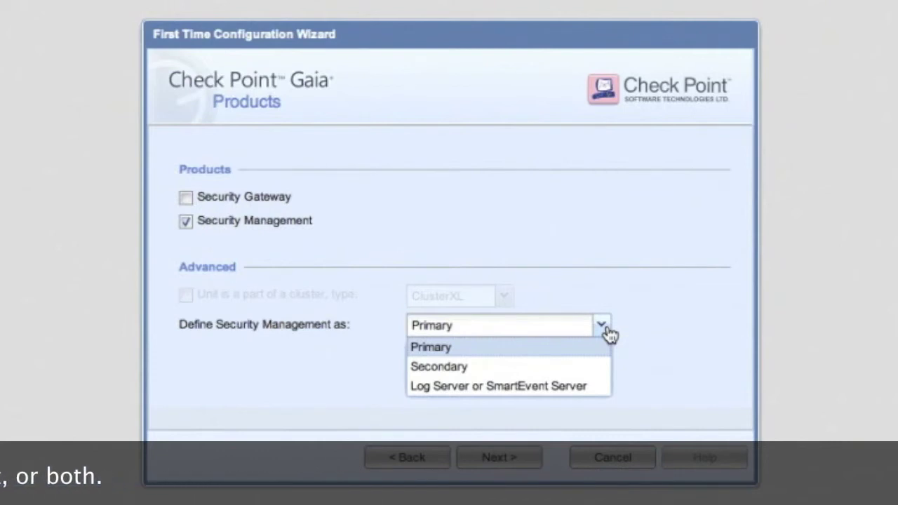
click(603, 327)
click(498, 457)
Step: Define the administrator name and password, allow GUI clients from any IP, and finish the wizard
click(329, 176)
text(gzjg2y)
key(Tab)
text(********)
key(Tab)
text(***)
click(498, 458)
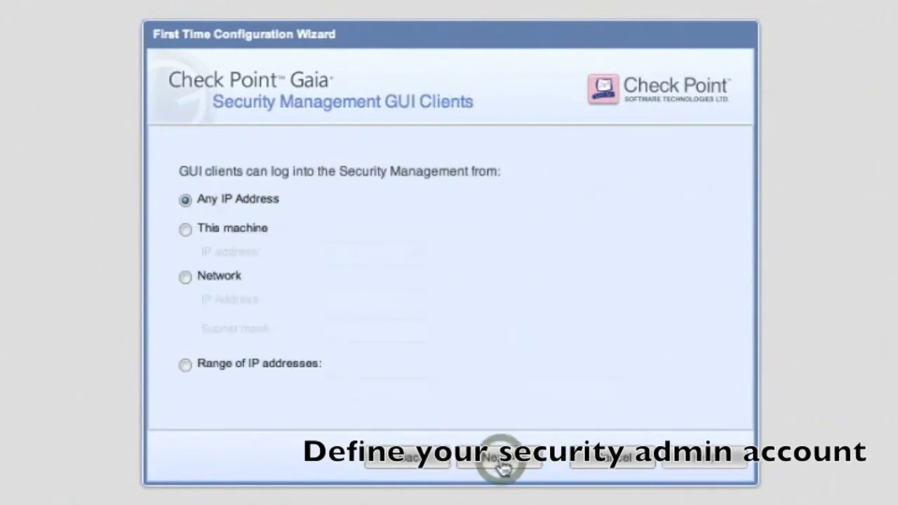
click(500, 463)
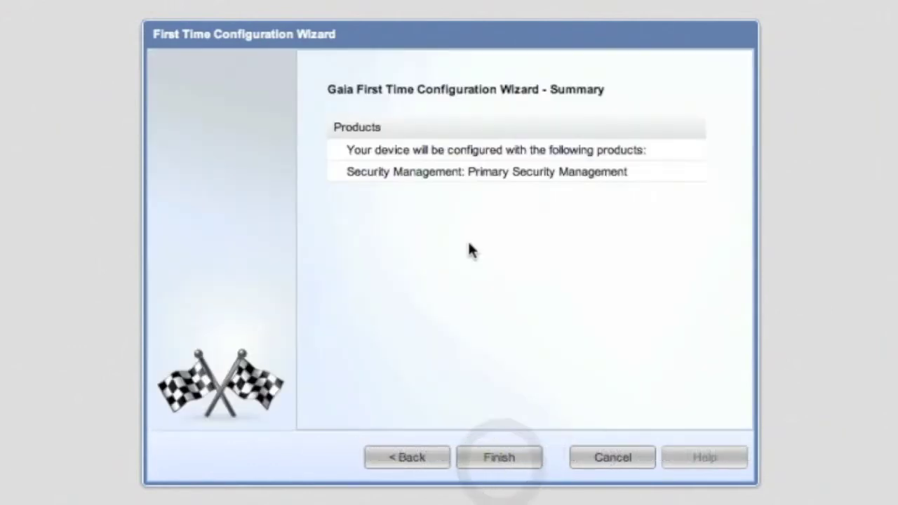
click(495, 455)
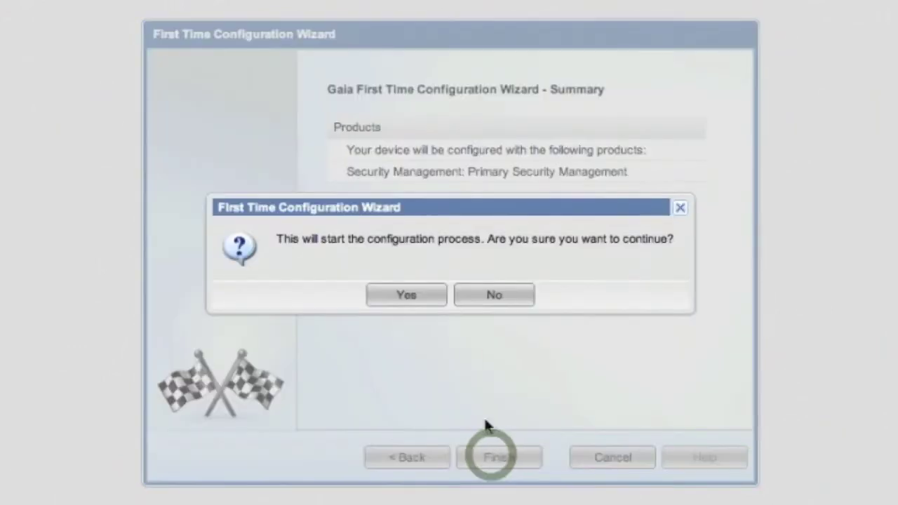
Step: Confirm starting the configuration and wait until it completes successfully
click(407, 296)
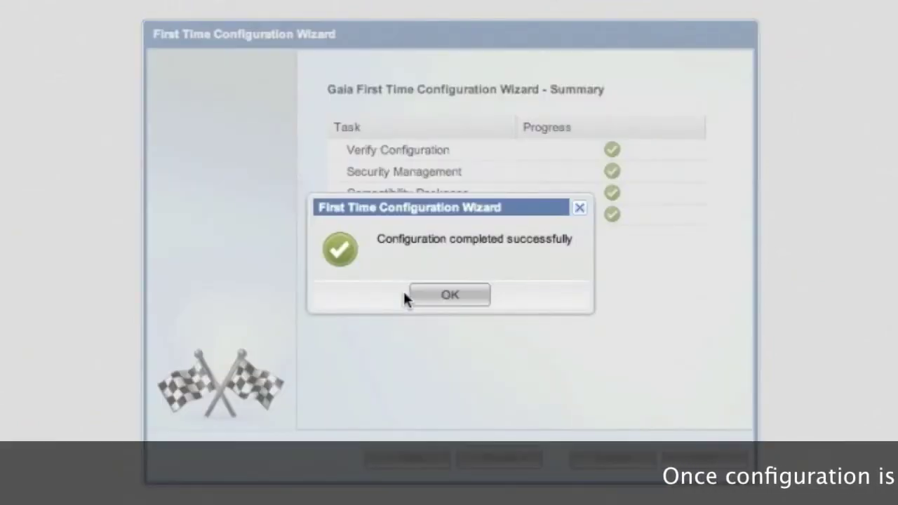
Step: Dismiss the success message and agree to send device data for update recommendations
click(443, 295)
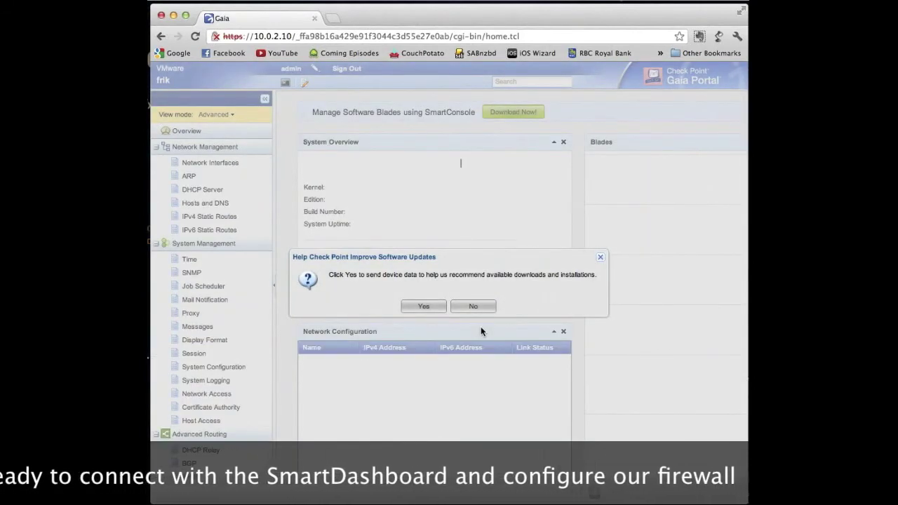
click(424, 306)
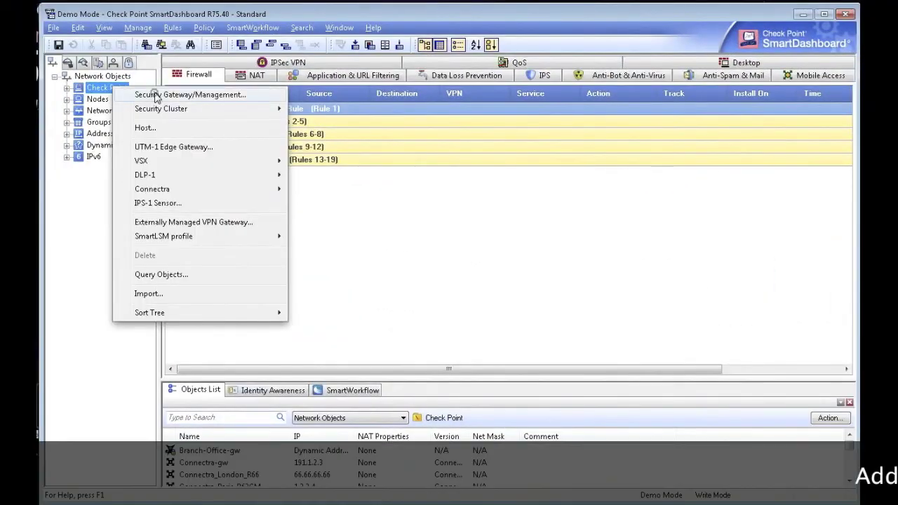
Step: Create gateway gatekeeper in Wizard Mode: 12000 Appliances, 10.0.2.1, SIC skipped
click(156, 95)
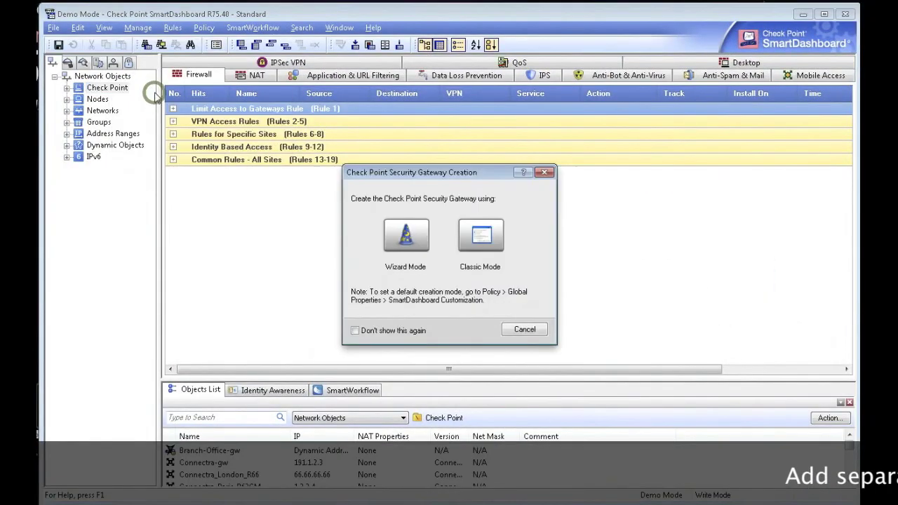
click(403, 235)
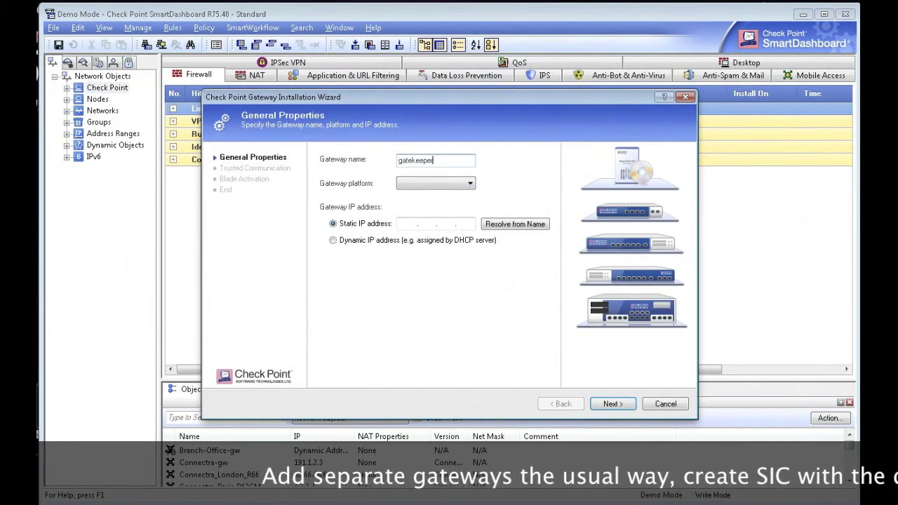
click(464, 185)
click(448, 207)
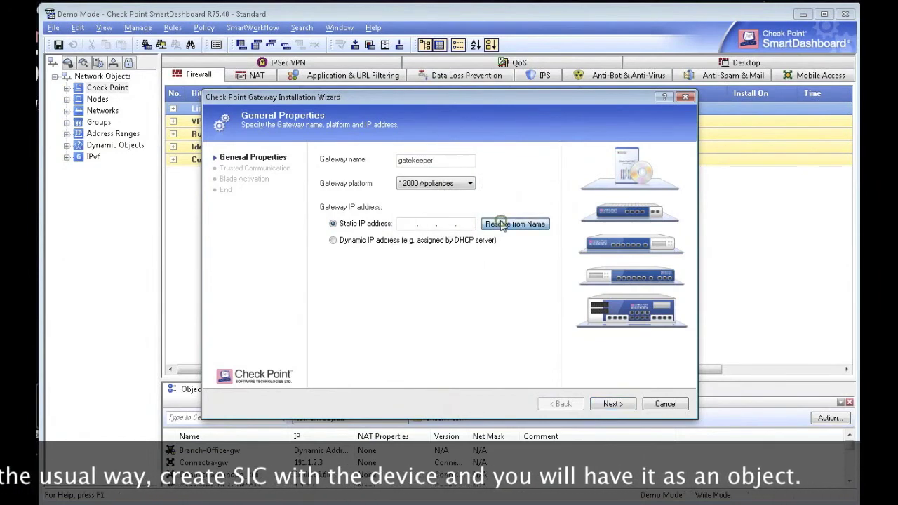
click(611, 404)
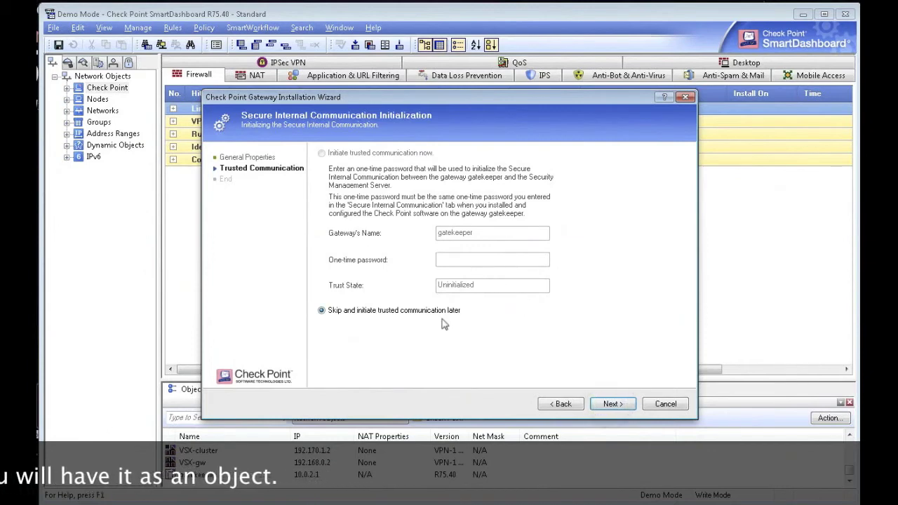
click(612, 404)
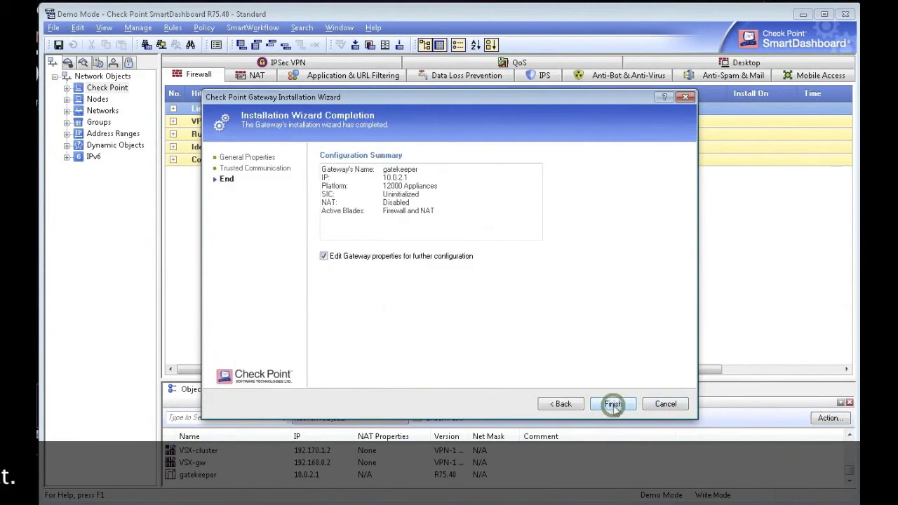
click(613, 405)
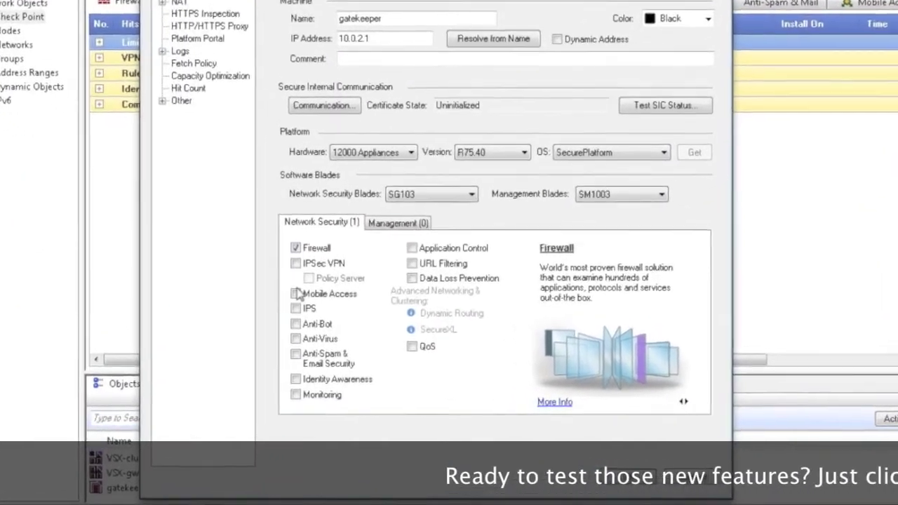
Step: Turn on Mobile Access, keeping default access methods, portal URL and web apps, skipping Active Directory
click(304, 298)
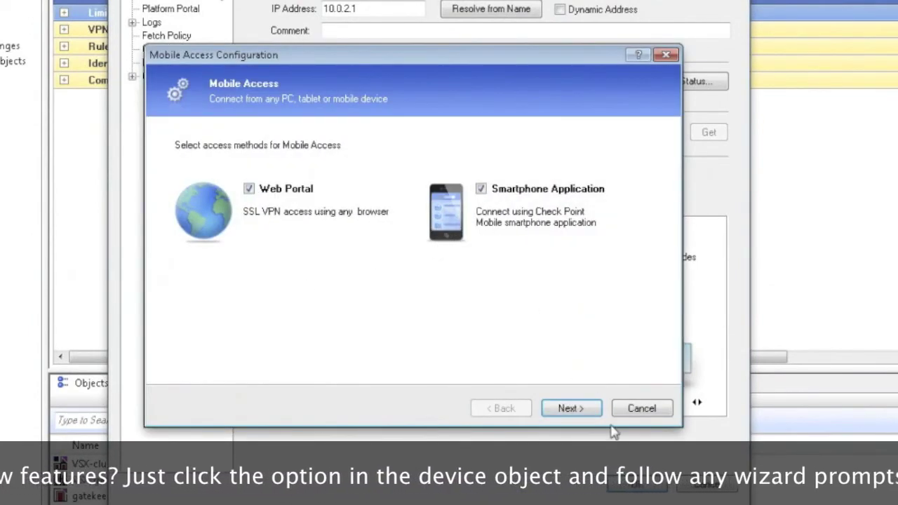
click(569, 409)
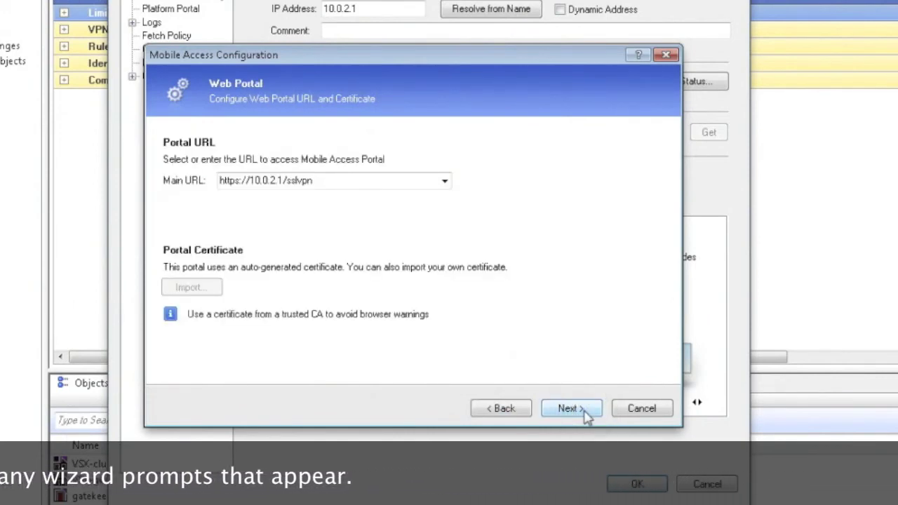
click(585, 413)
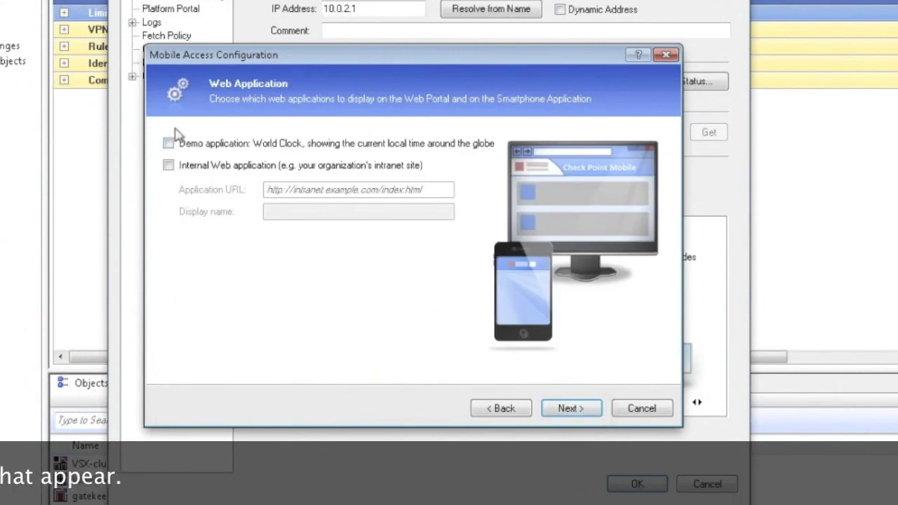
click(579, 407)
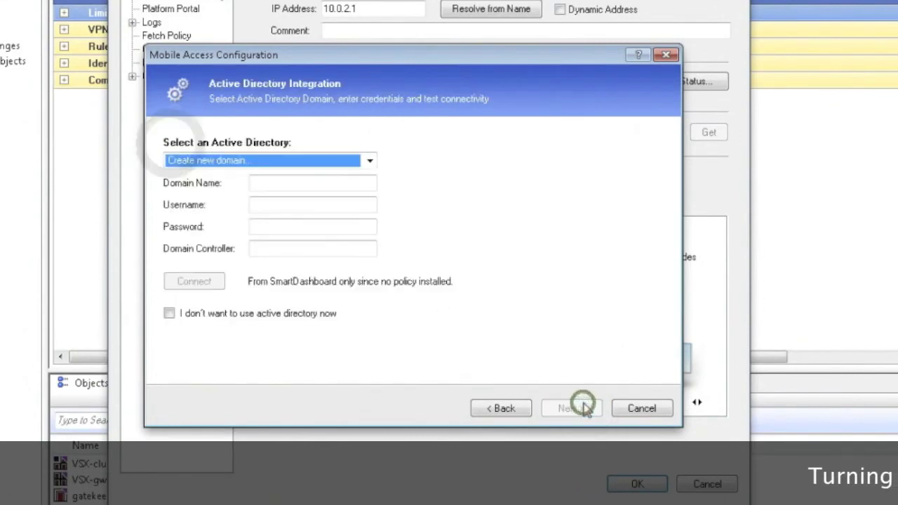
click(169, 313)
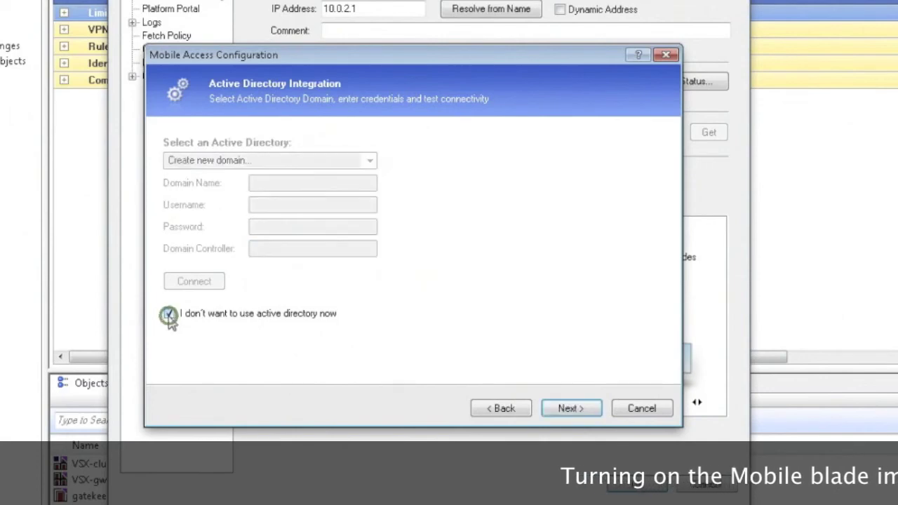
Step: Give the test user a password and confirmation, authorize it, and finish the Mobile Access wizard
click(570, 410)
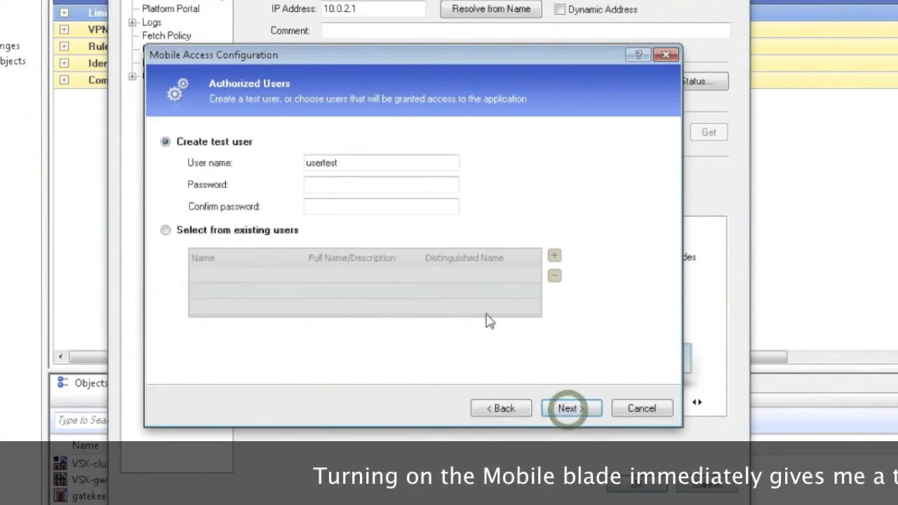
click(331, 183)
text(1234)
click(329, 207)
text(1234)
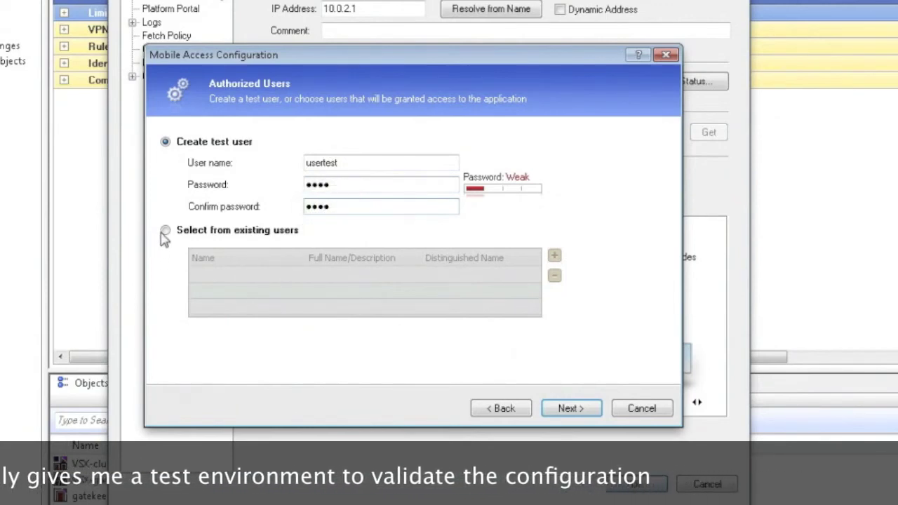
click(561, 409)
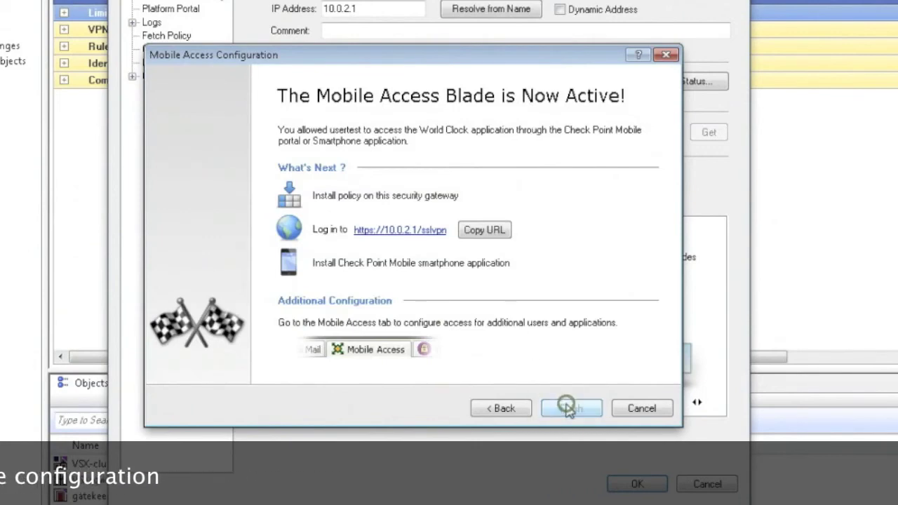
click(569, 409)
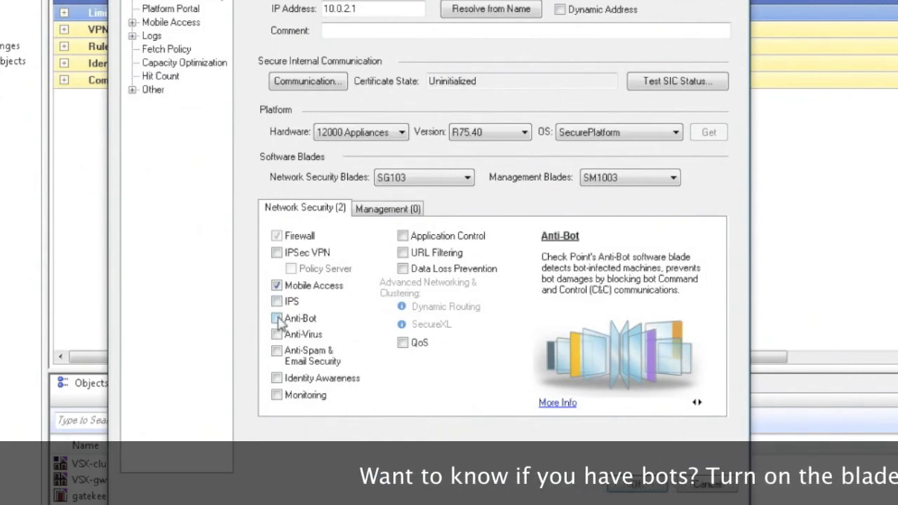
Step: Enable Anti-Bot in Detect only mode and Identity Awareness without AD Query or Active Directory
click(277, 318)
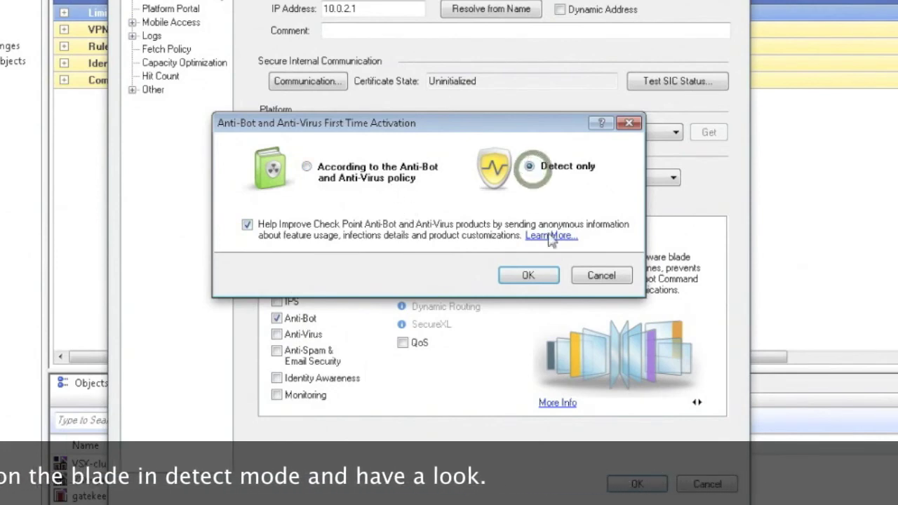
click(528, 275)
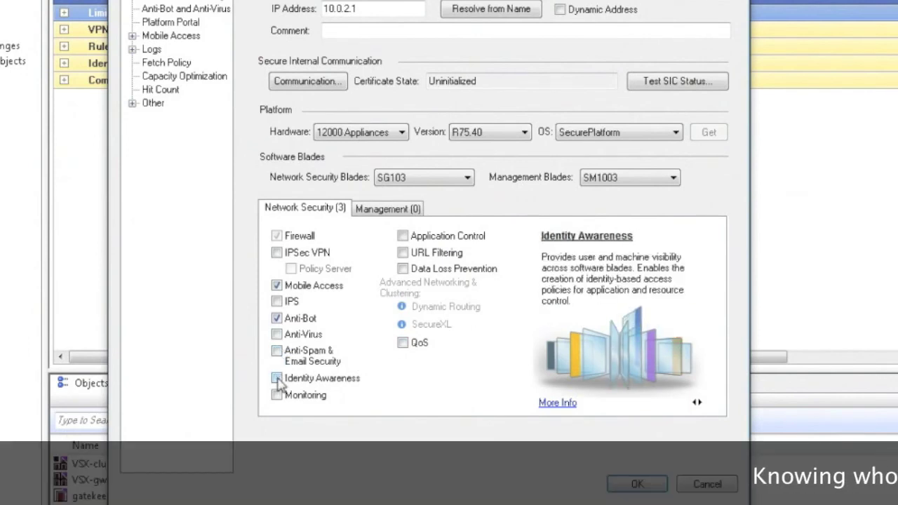
click(277, 379)
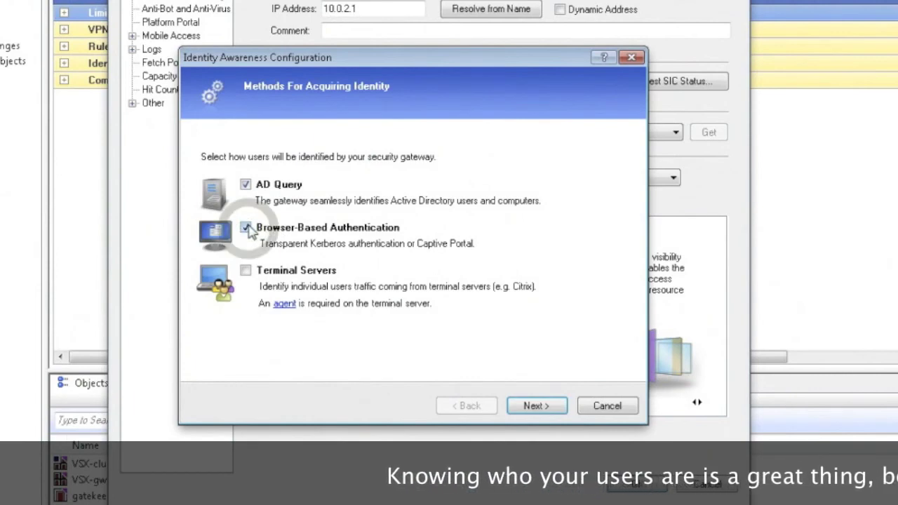
click(246, 185)
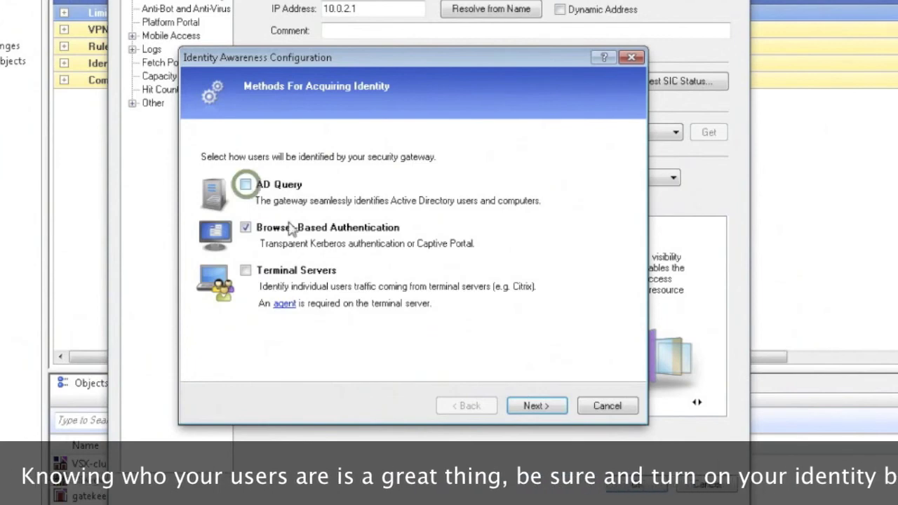
click(537, 406)
click(203, 314)
click(536, 406)
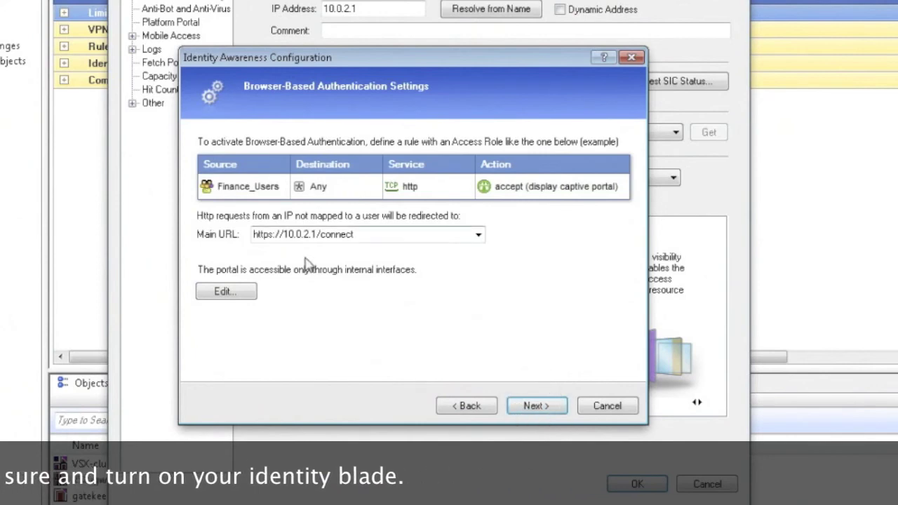
click(536, 406)
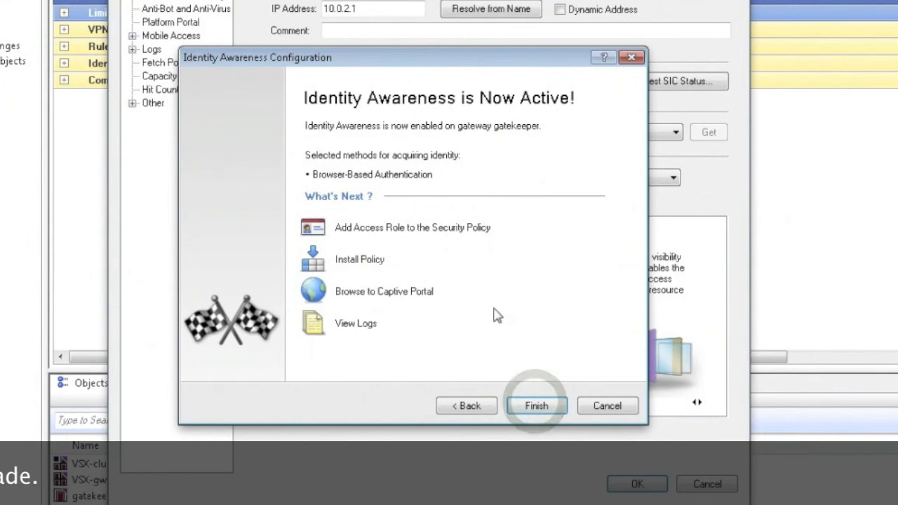
click(535, 407)
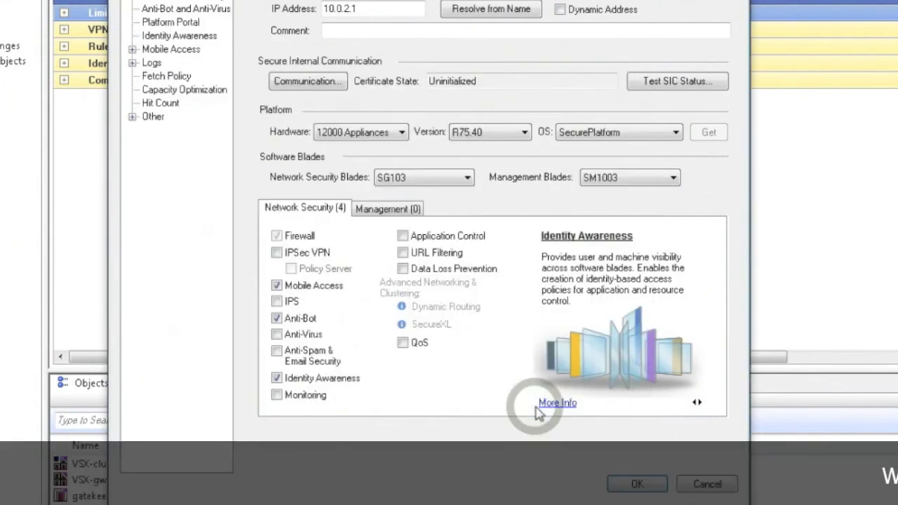
Step: Tick Application Control, URL Filtering, Anti-Virus, Anti-Spam, IPS and IPSec VPN on gatekeeper
mouse_move(460, 313)
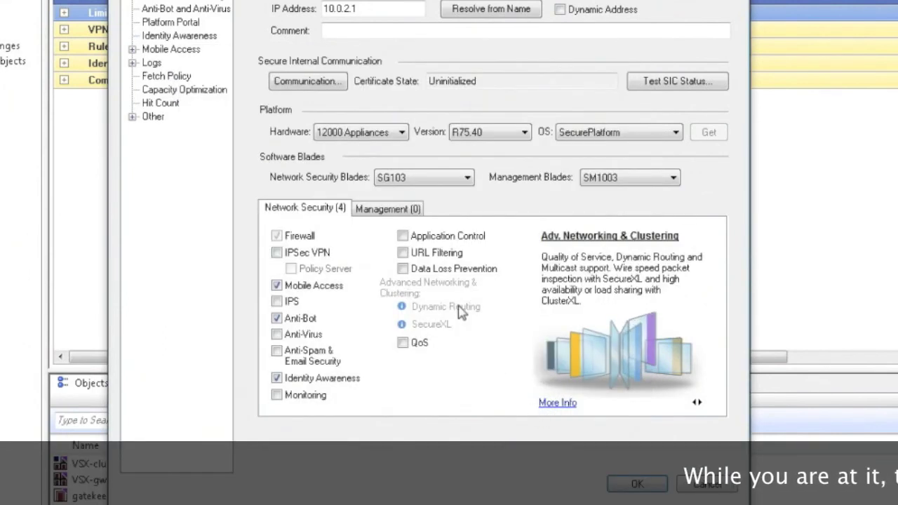
mouse_move(406, 239)
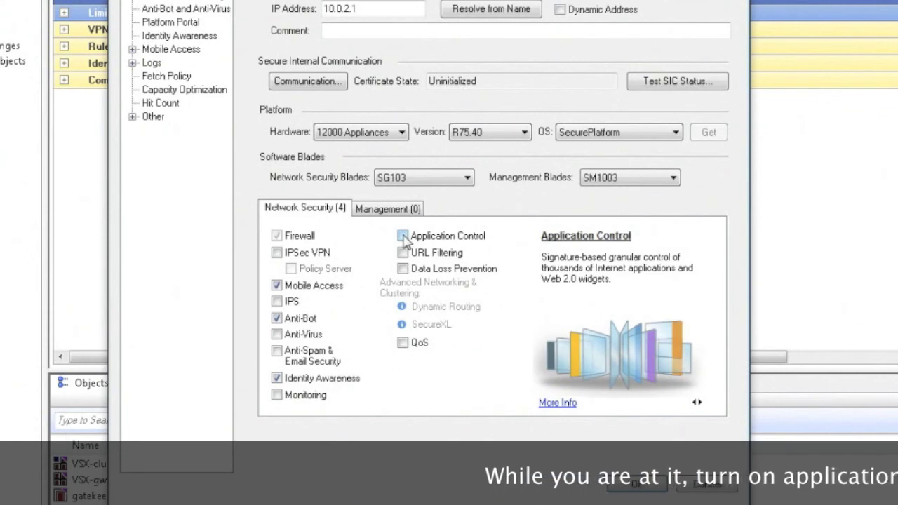
click(402, 236)
click(402, 253)
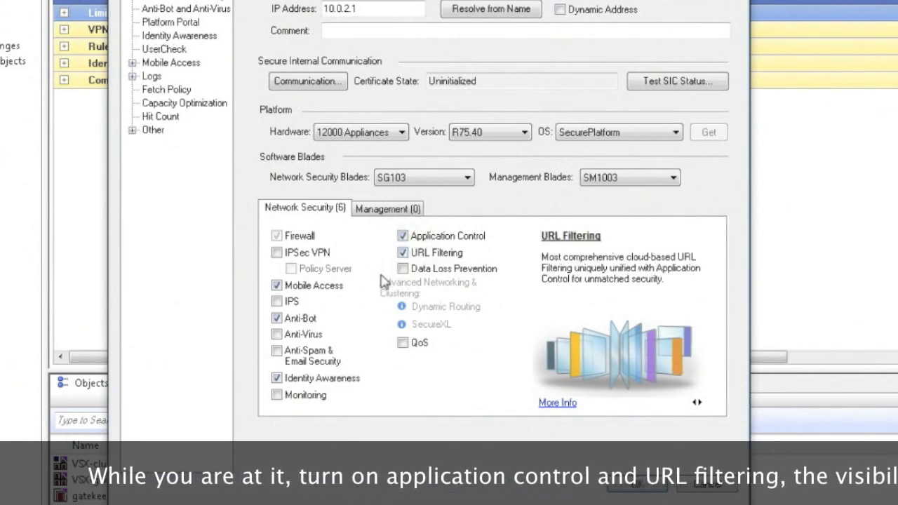
click(276, 301)
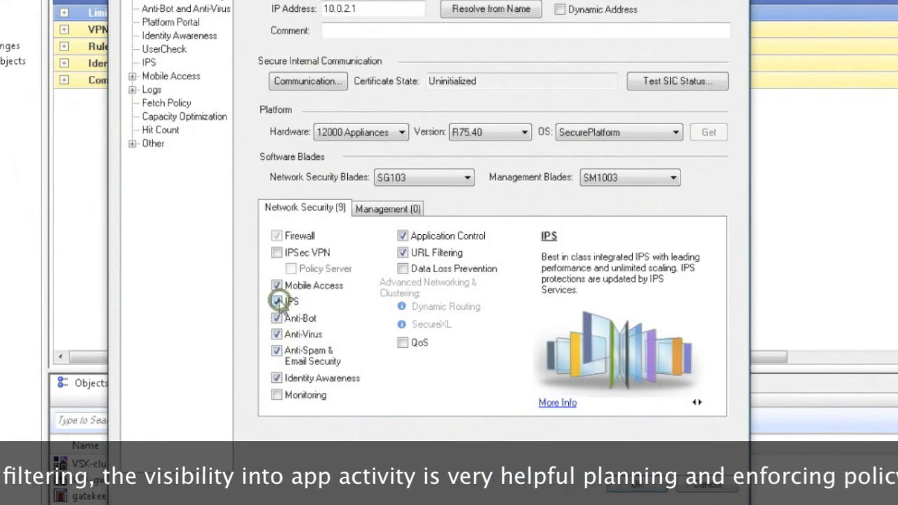
click(278, 253)
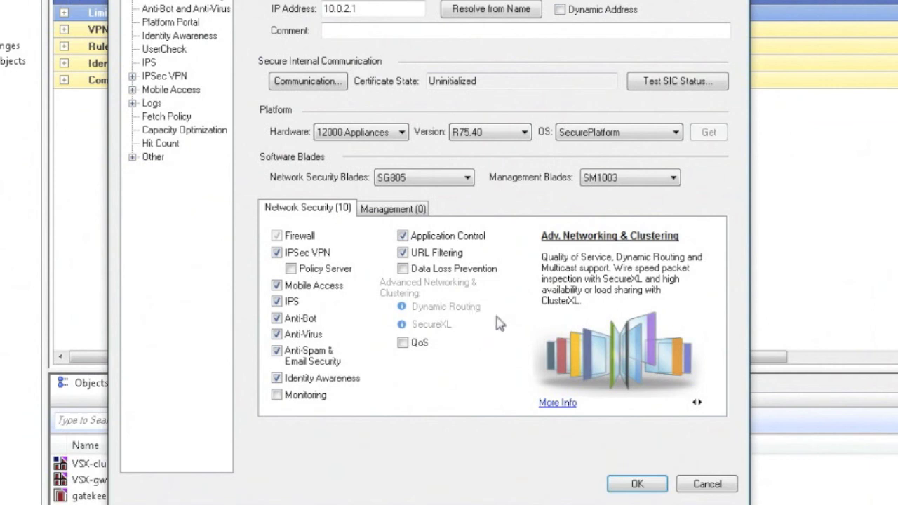
mouse_move(406, 276)
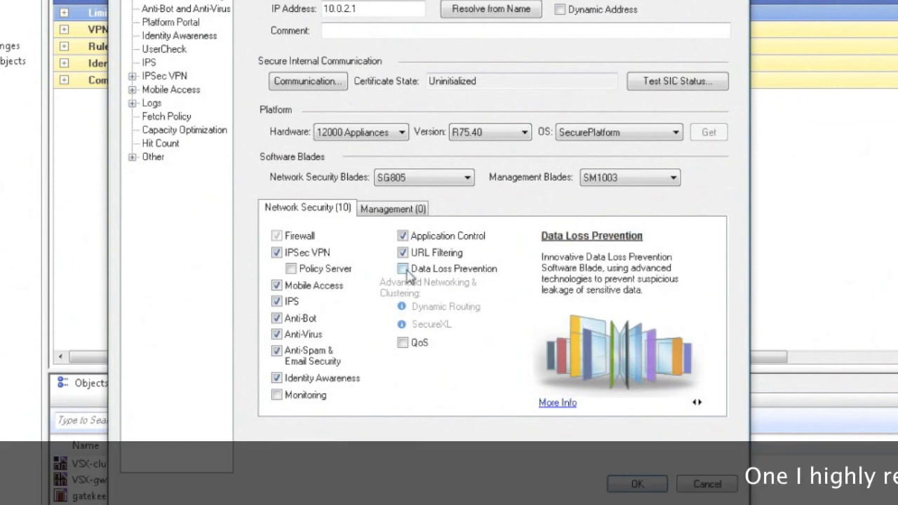
Step: Turn on Data Loss Prevention and enter killhu as the organization's email domain
click(403, 269)
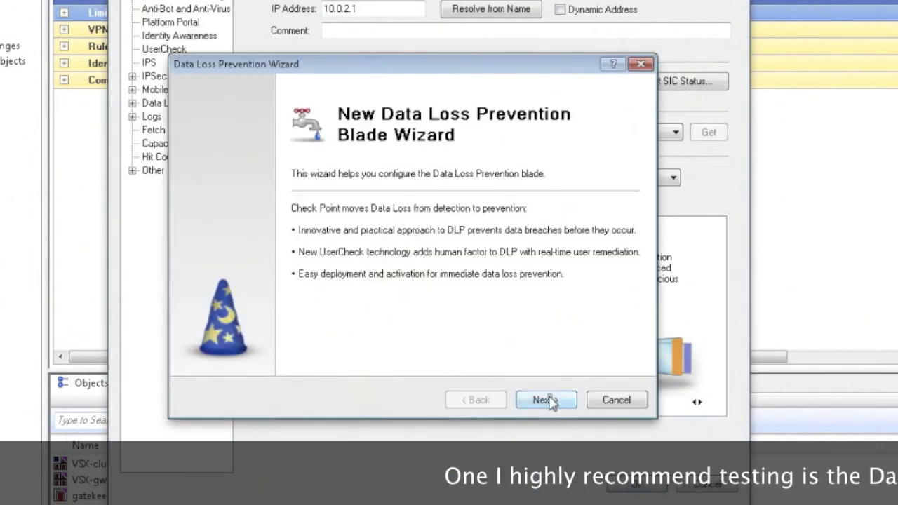
click(546, 400)
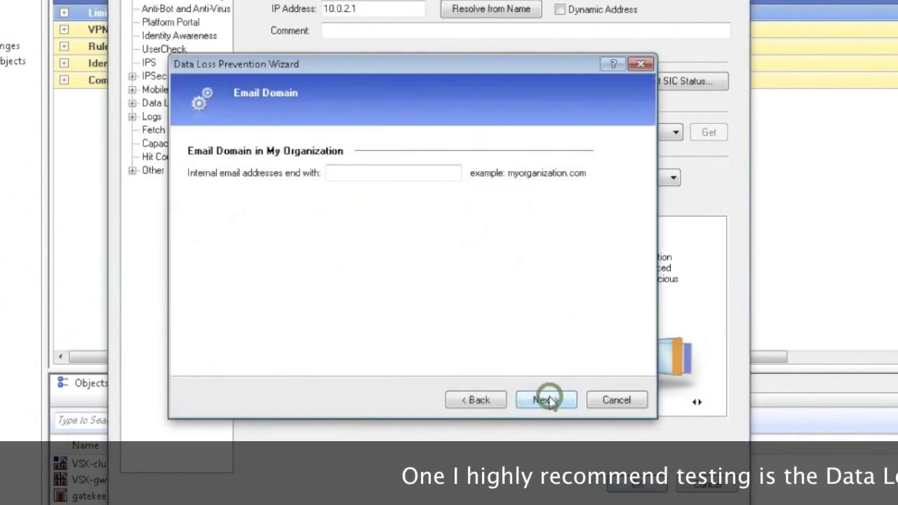
click(370, 173)
text(killhup.cx)
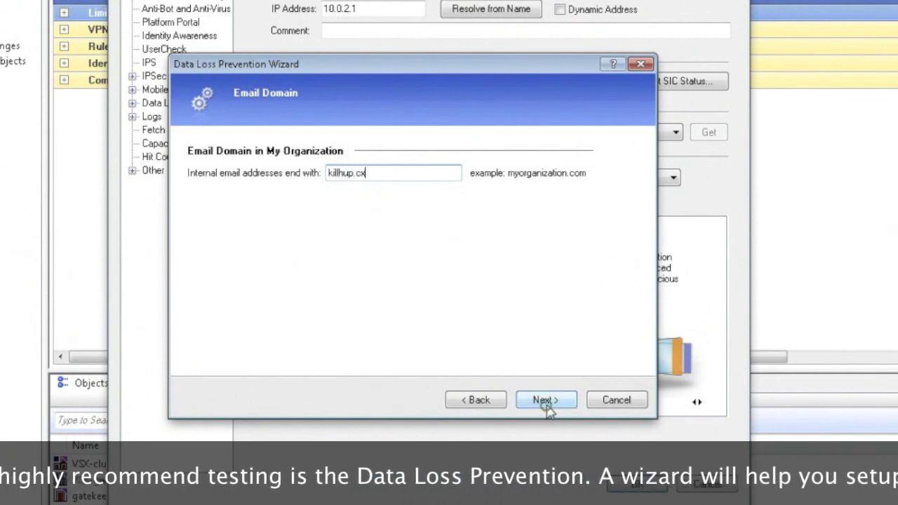
click(546, 400)
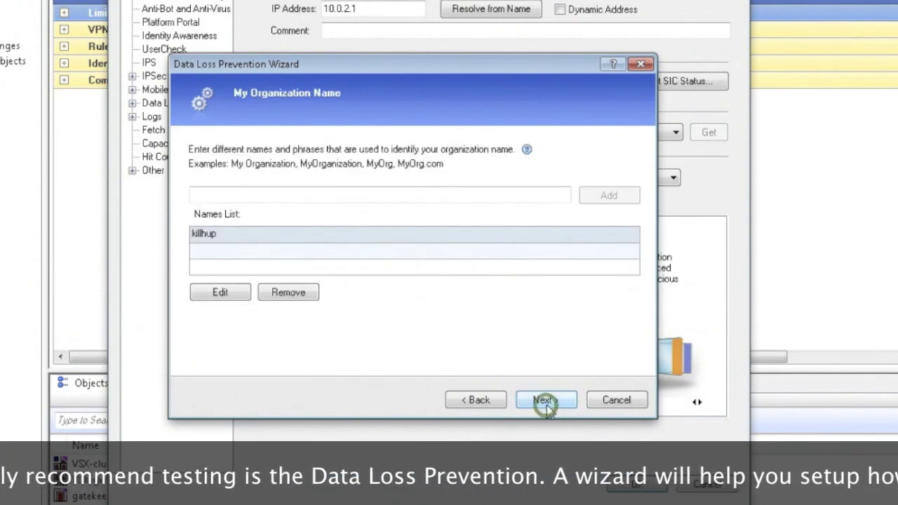
click(545, 401)
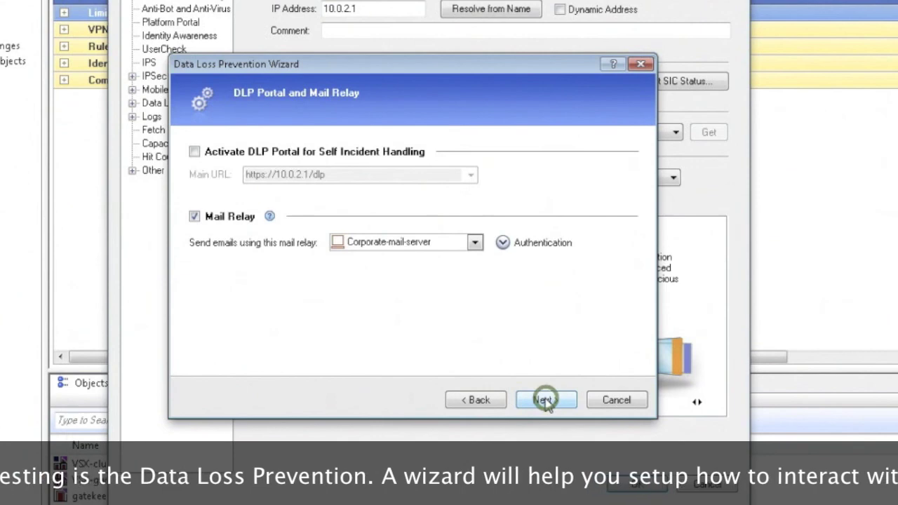
Step: Activate the DLP portal, keep Corporate-mail-server as mail relay, add Web scanning, and finish
click(200, 151)
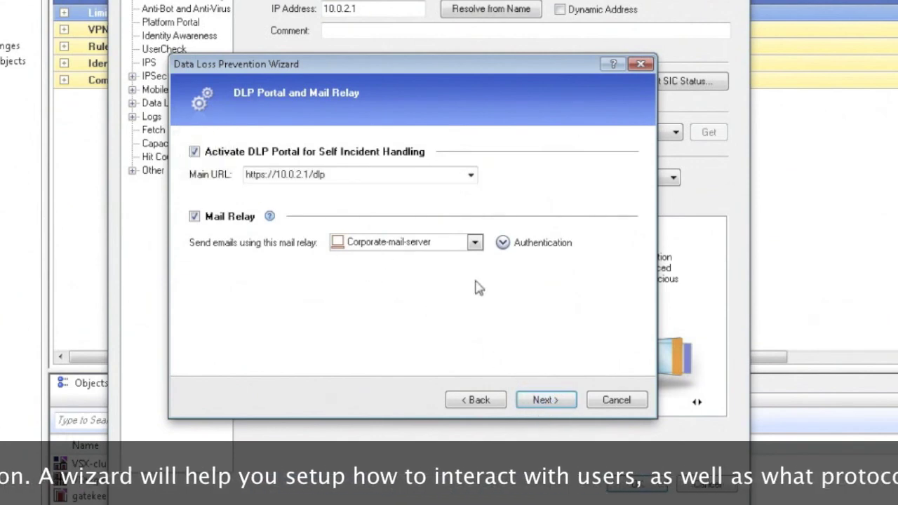
click(476, 242)
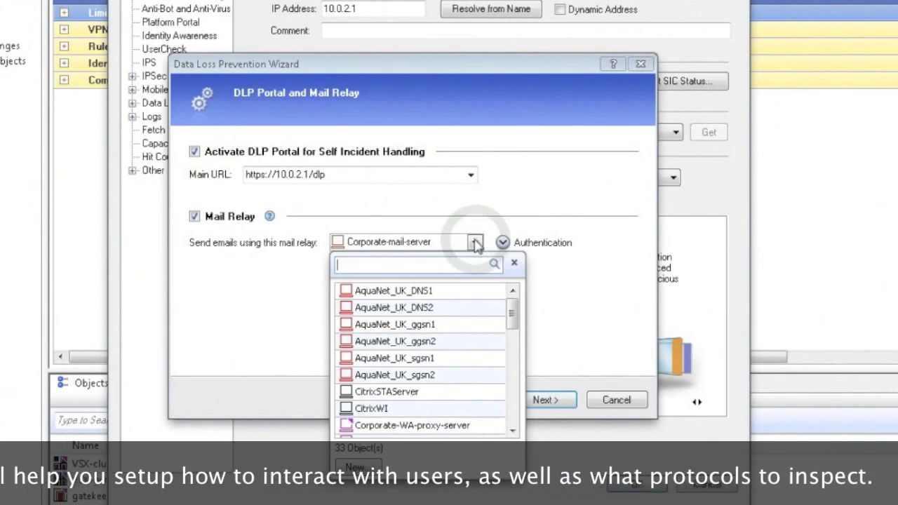
click(476, 242)
click(542, 400)
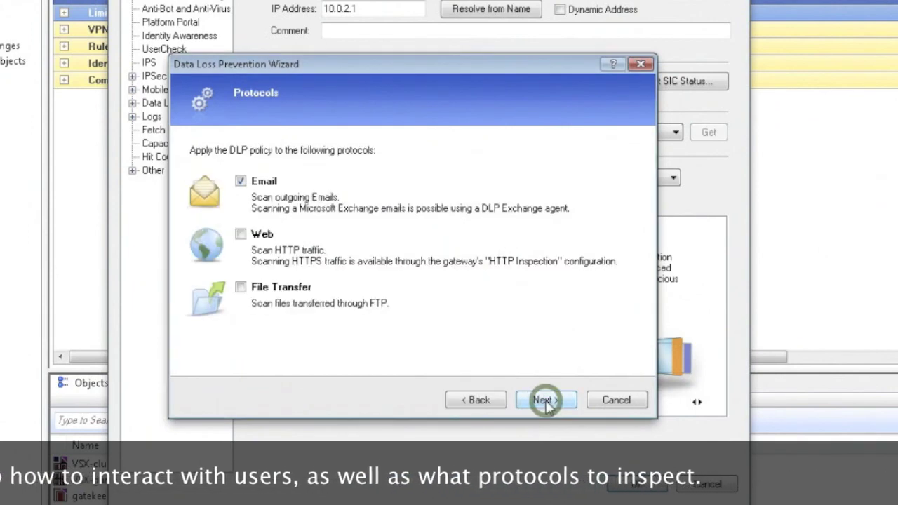
click(240, 234)
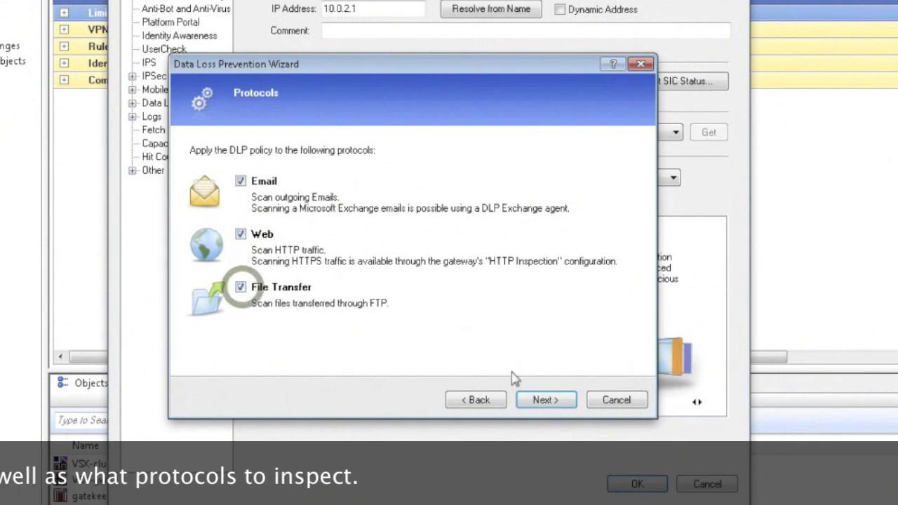
click(546, 401)
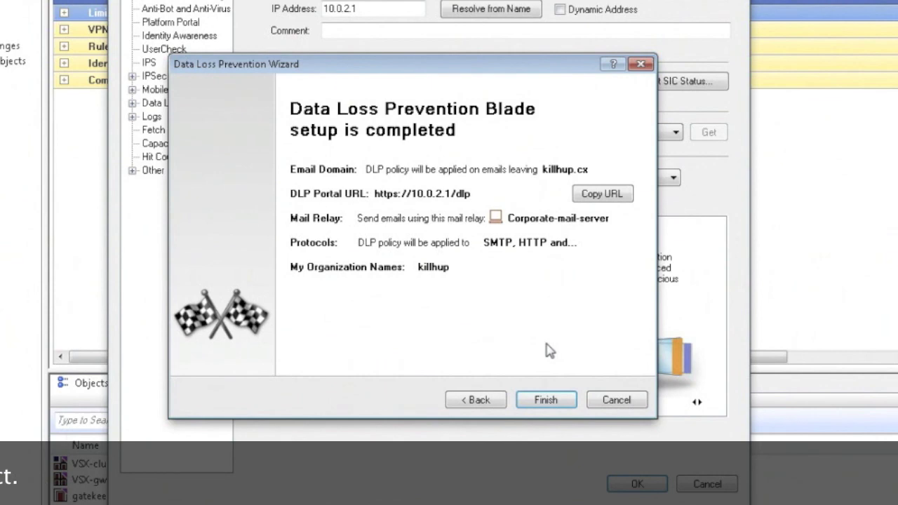
click(546, 400)
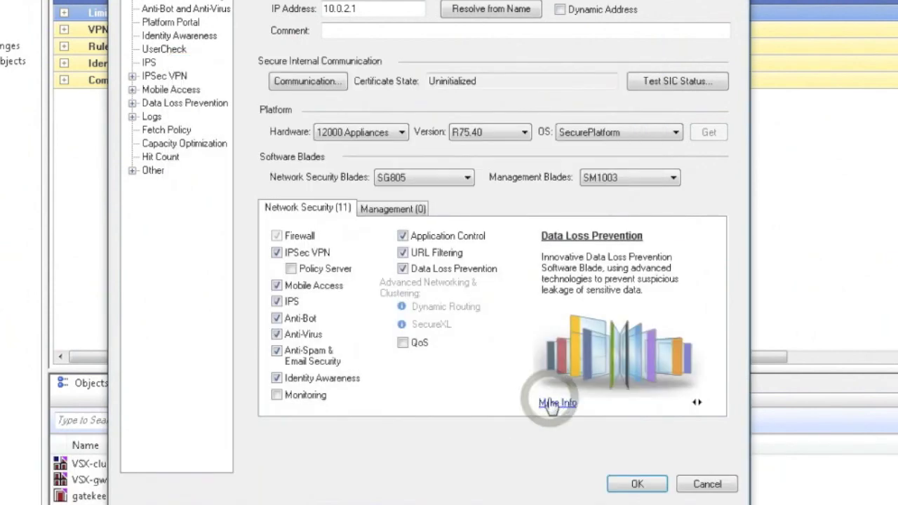